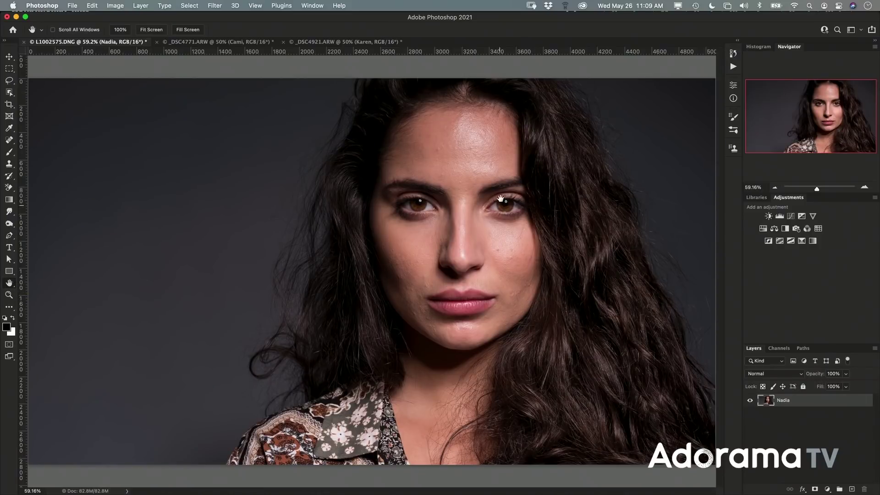
Zoom the Nadia portrait to 100% and frame her face for close skin inspection.
double_click(9, 295)
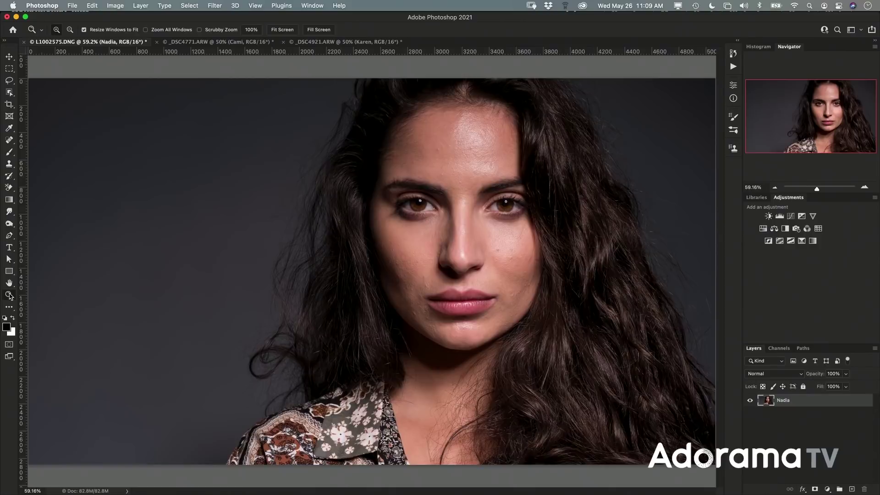
drag(801, 128, 817, 120)
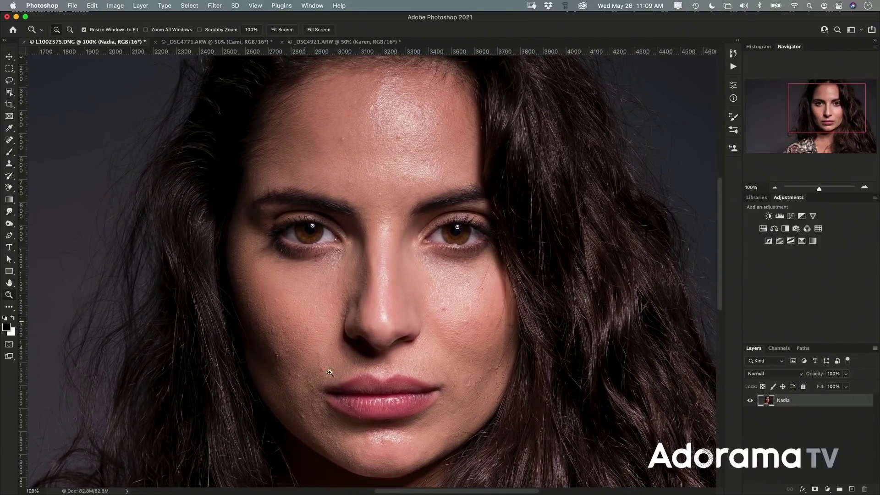
drag(809, 115, 810, 119)
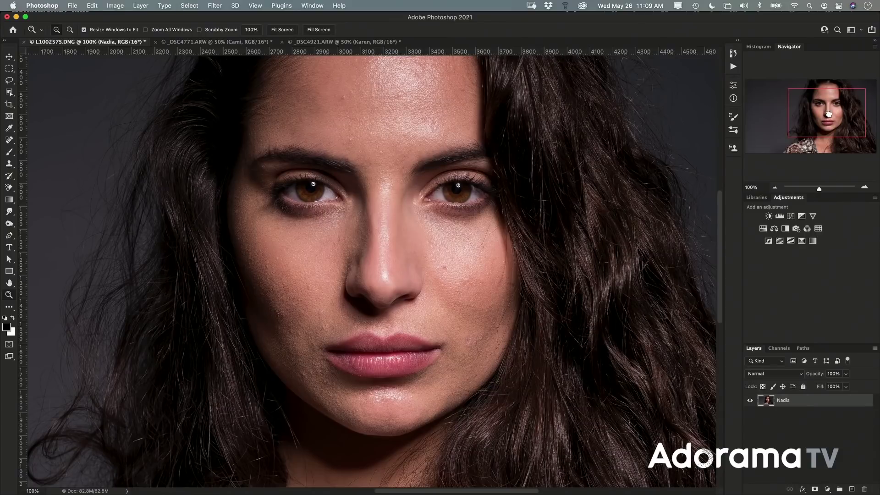
drag(829, 114, 828, 110)
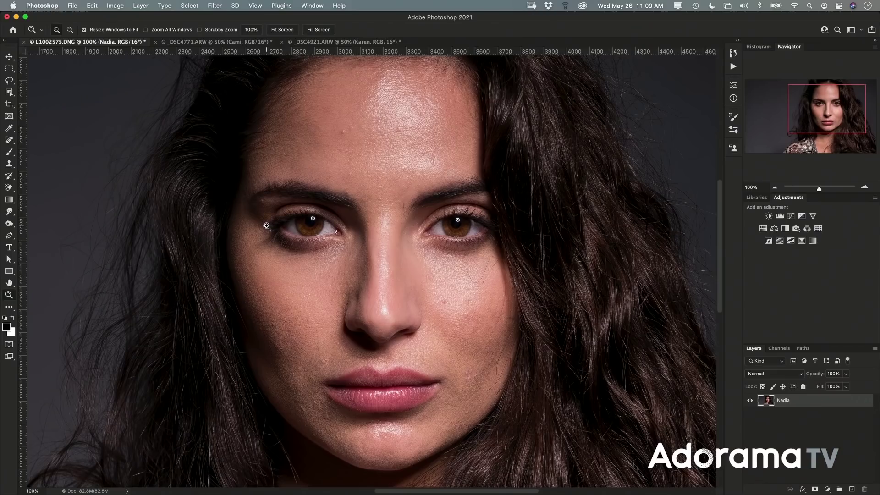
key(j)
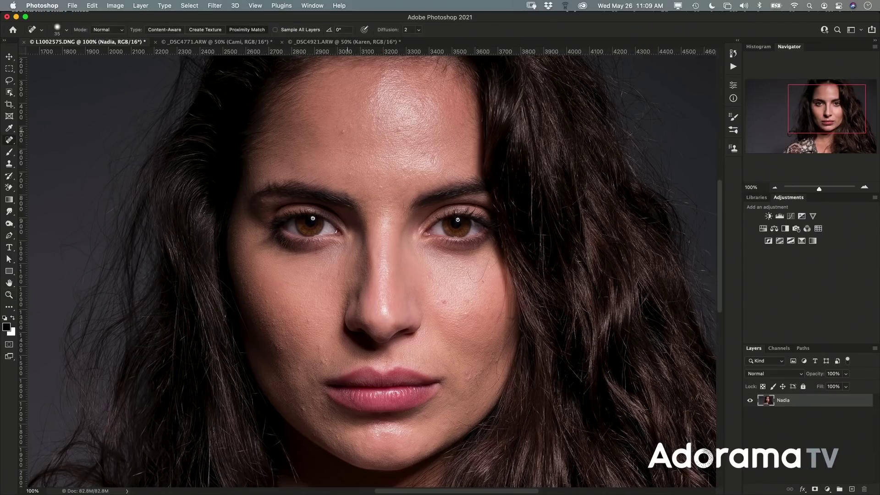
Spot-heal the forehead blemish, the right-cheek spot and mole, and the spot below the lips.
click(349, 174)
click(444, 301)
click(460, 315)
click(466, 375)
click(325, 415)
click(214, 5)
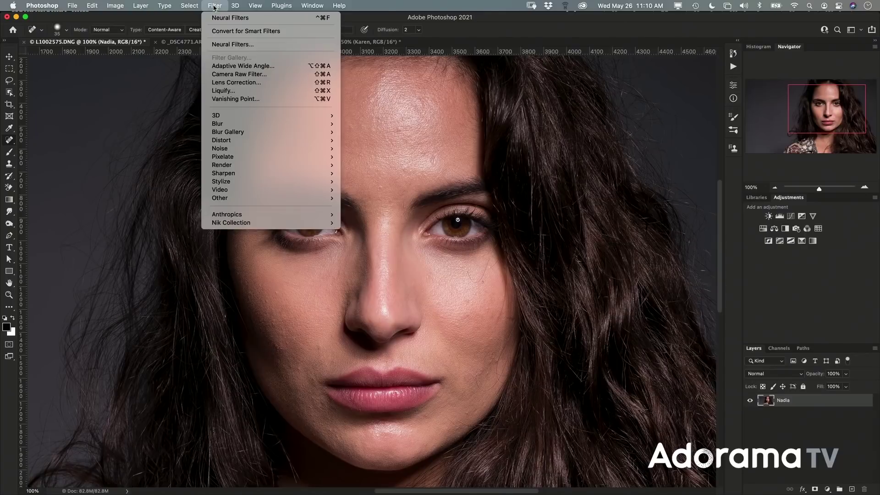
Launch Filter > Neural Filters for the Nadia portrait.
click(259, 45)
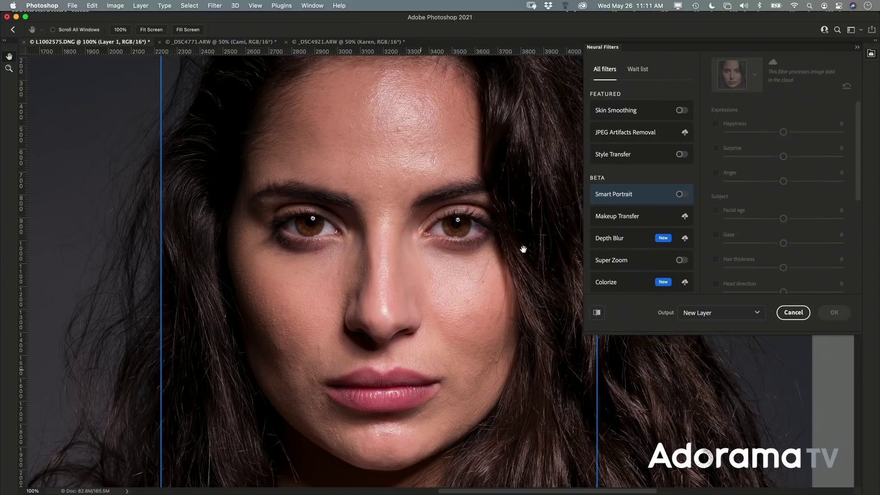
Enable Skin Smoothing and set Blur to 57 and Smoothness to 0.
click(683, 111)
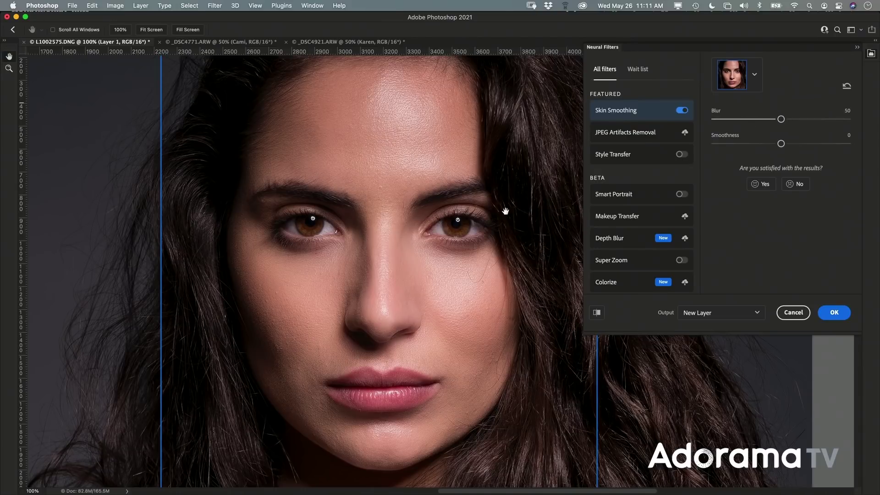
drag(781, 119, 826, 119)
click(780, 119)
click(780, 120)
click(781, 120)
drag(782, 145, 847, 144)
click(724, 144)
click(784, 144)
click(781, 143)
click(791, 119)
Compare before and after, then apply the smoothing as Duplicate Layer Masked.
click(596, 314)
click(598, 313)
click(729, 313)
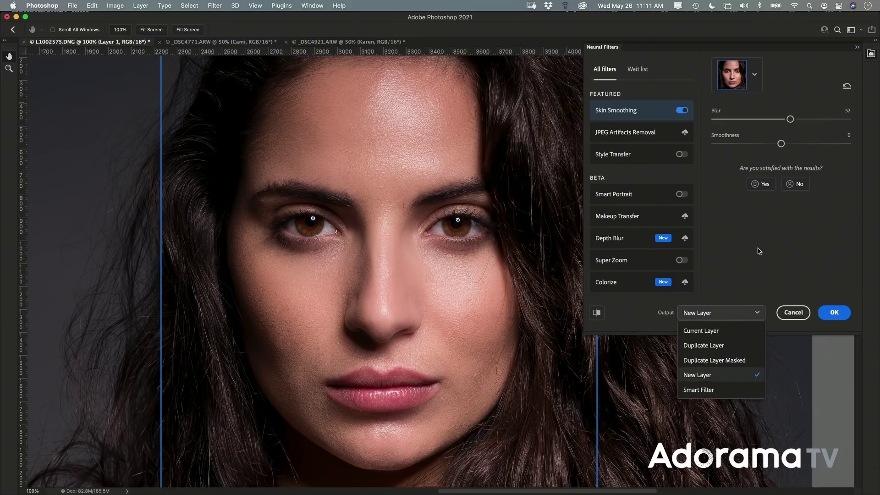
click(718, 361)
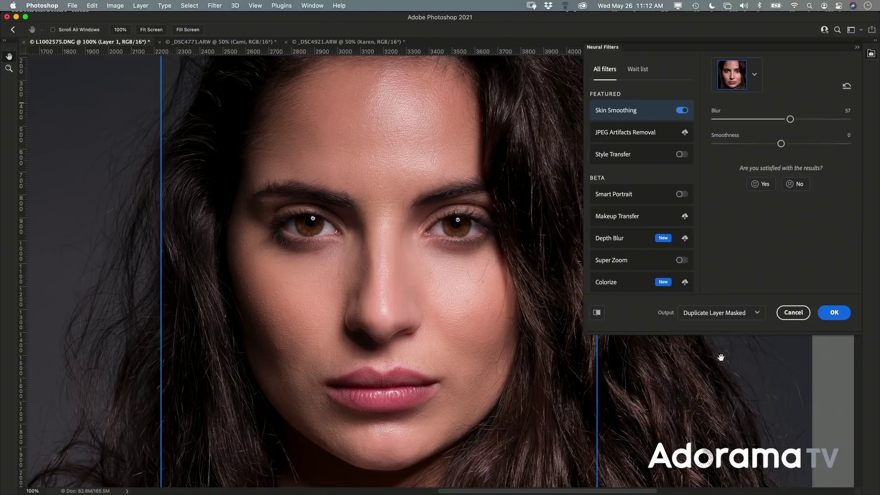
click(834, 314)
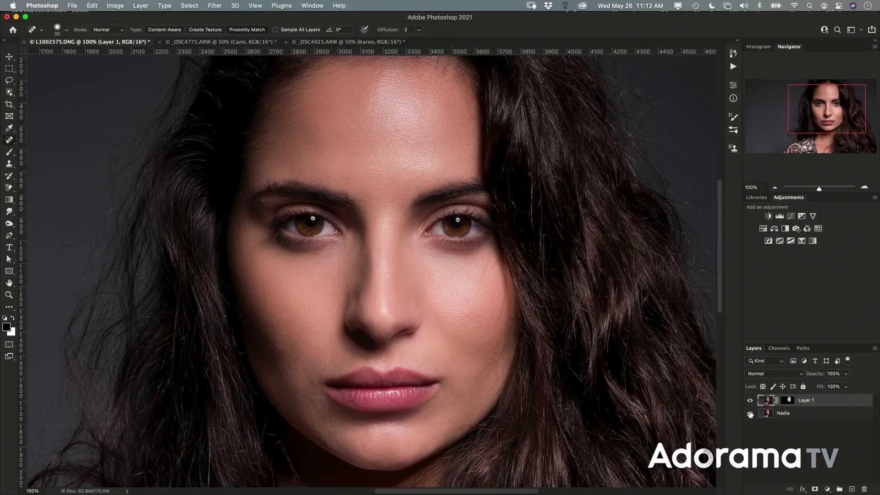
Paint Layer 1's mask white along the upper lip, then switch to the Karen portrait.
click(750, 413)
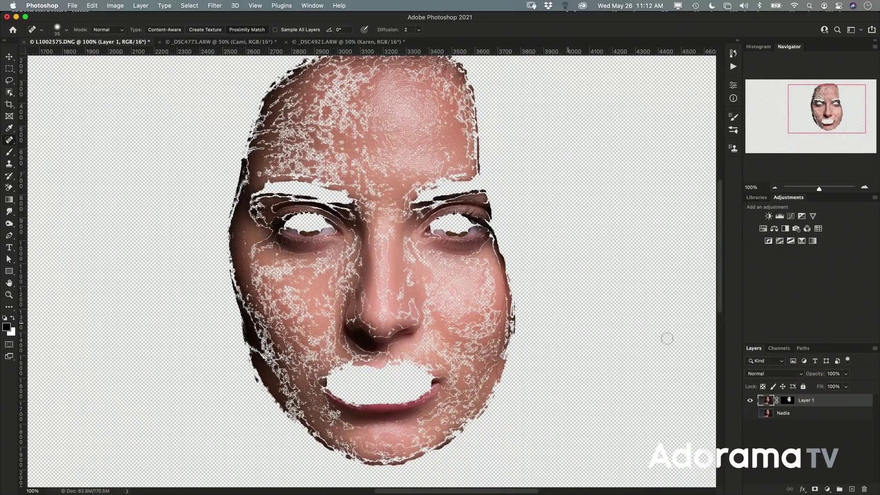
click(789, 402)
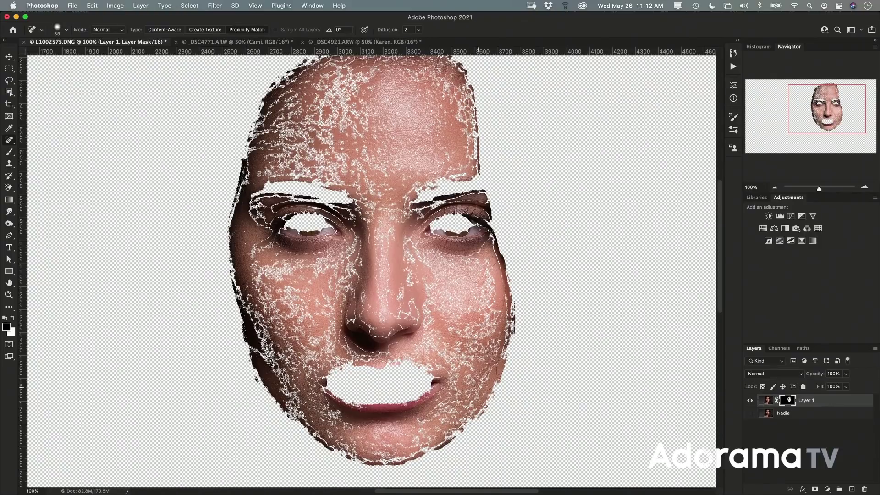
key(b)
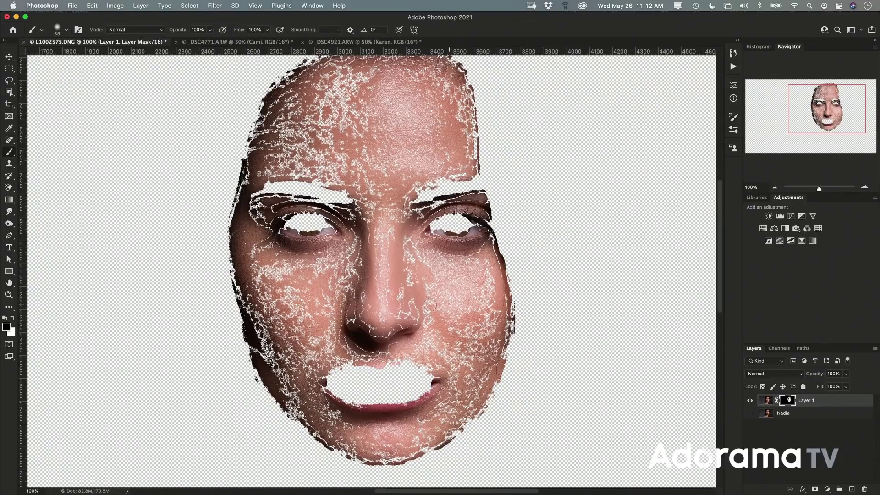
key(x)
click(396, 362)
drag(396, 362, 416, 367)
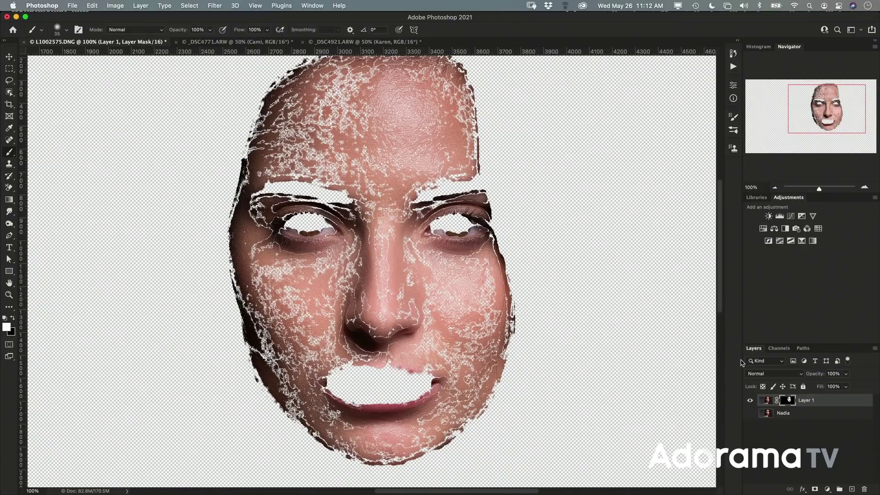
click(751, 414)
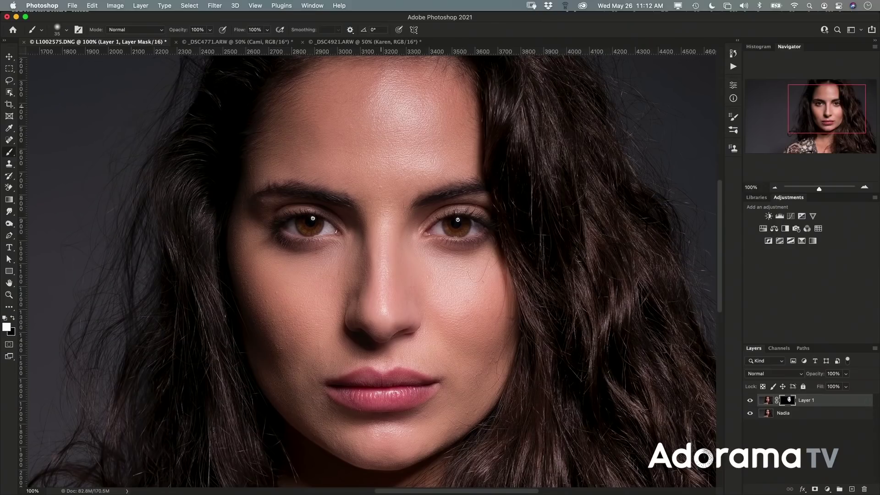
click(351, 42)
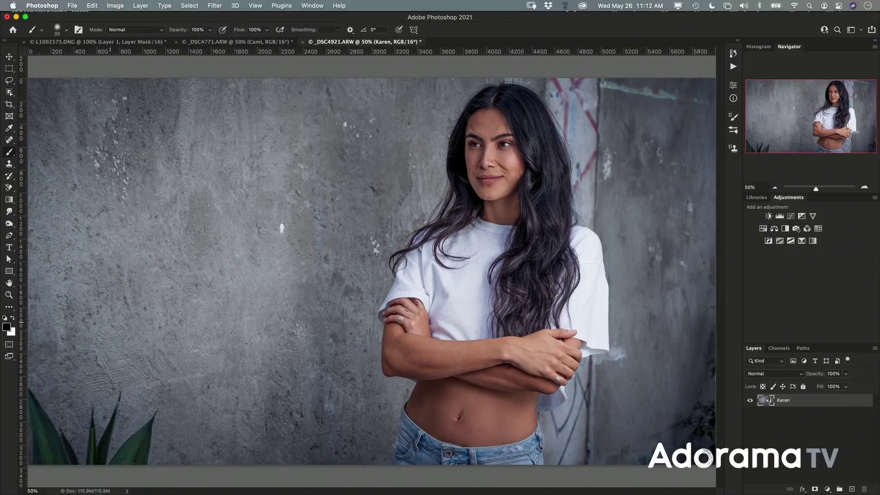
Zoom the Karen portrait to 100% and frame her hair and shoulder.
double_click(9, 296)
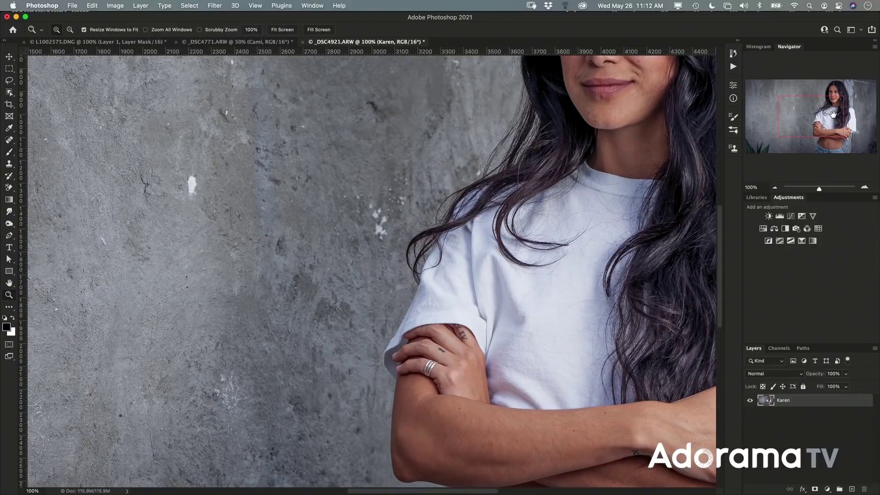
drag(835, 114, 843, 108)
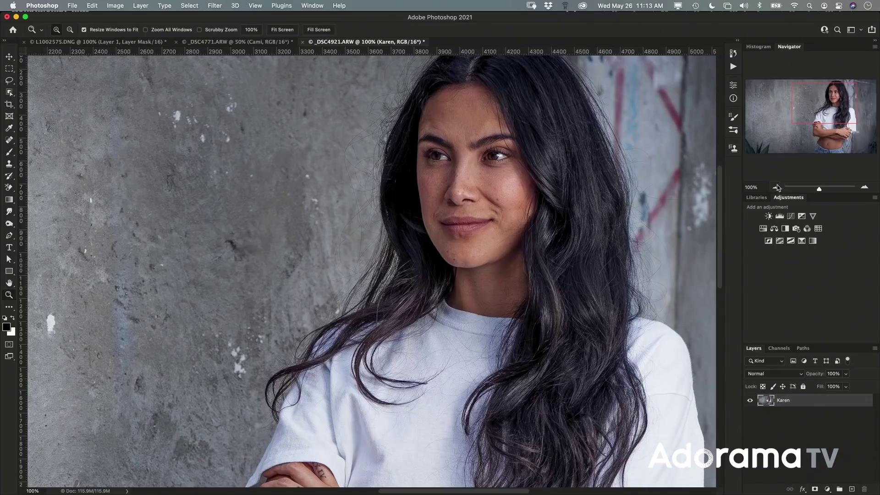
Zoom the Karen portrait back out to 50% and show the workspace list.
click(774, 187)
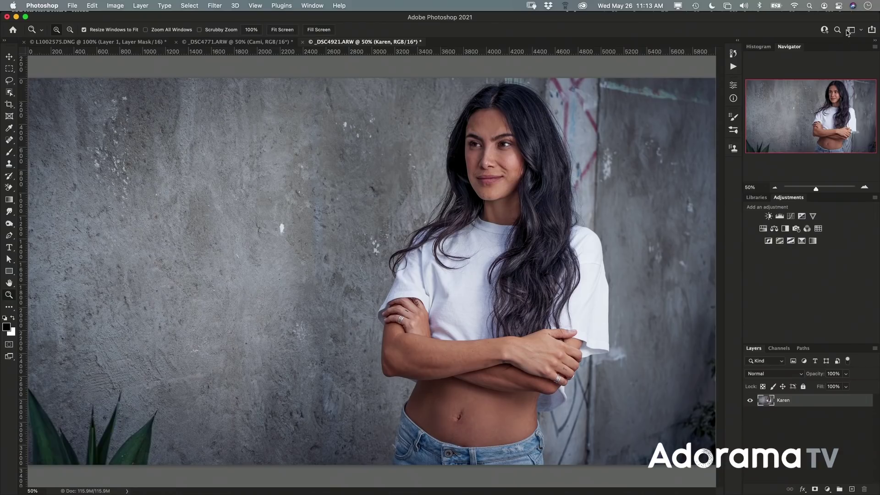
click(849, 30)
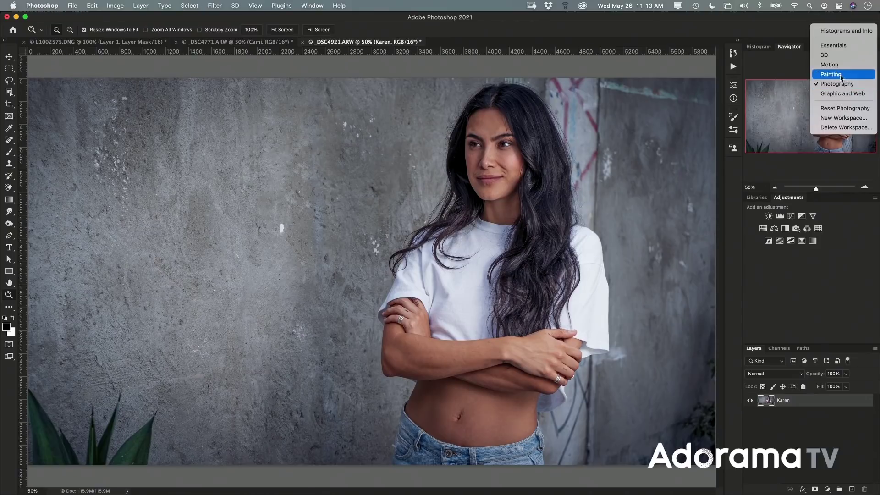
Run Remove Background from the Properties panel's Quick Actions to mask out the concrete wall.
click(318, 3)
click(314, 6)
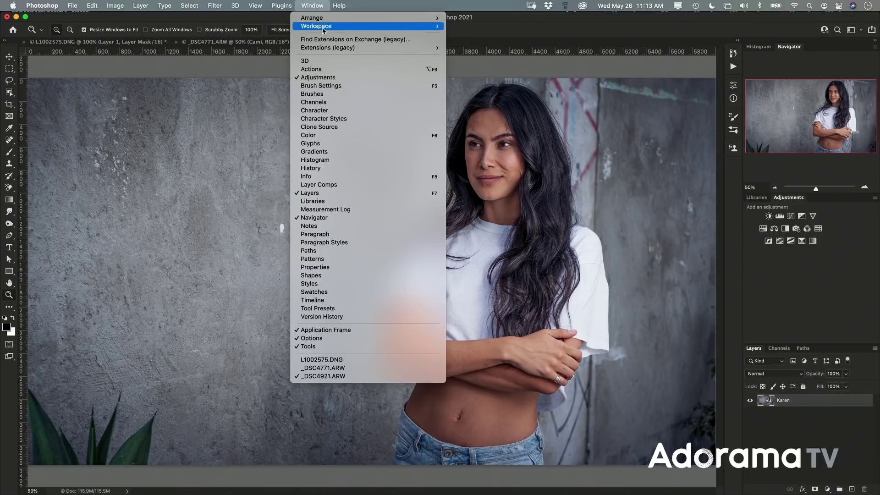
click(340, 270)
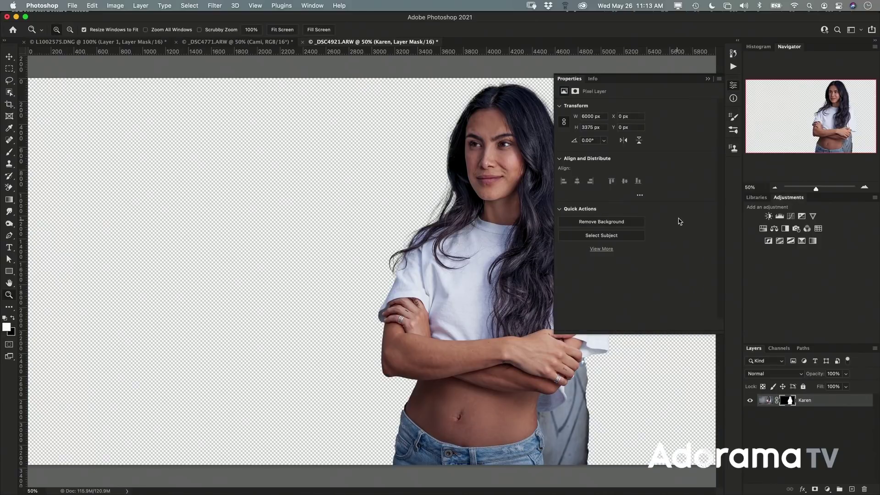
click(735, 86)
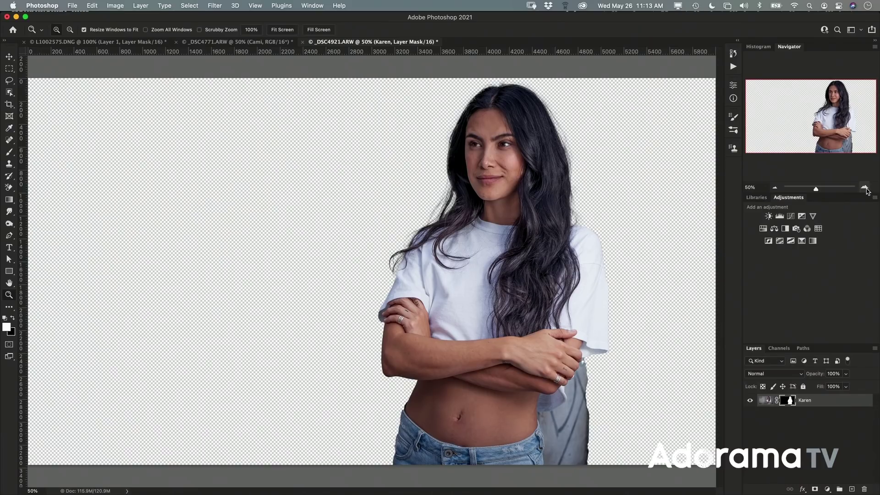
click(864, 188)
click(864, 188)
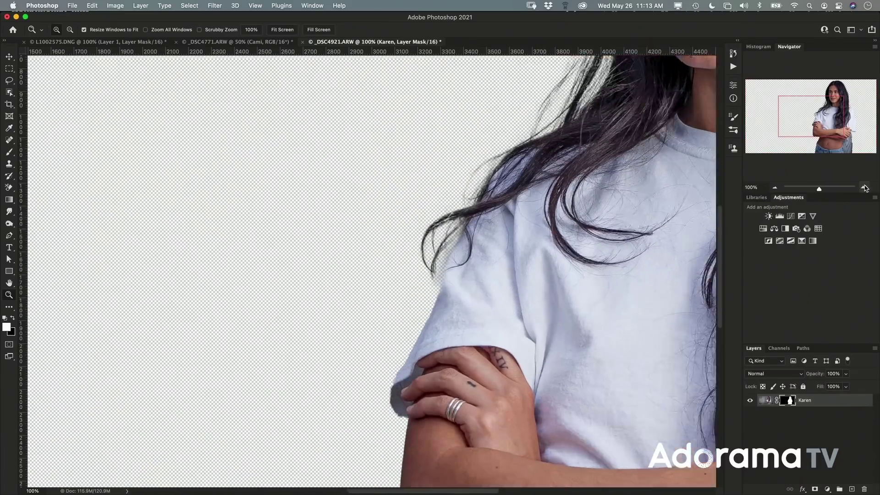
drag(831, 130, 834, 110)
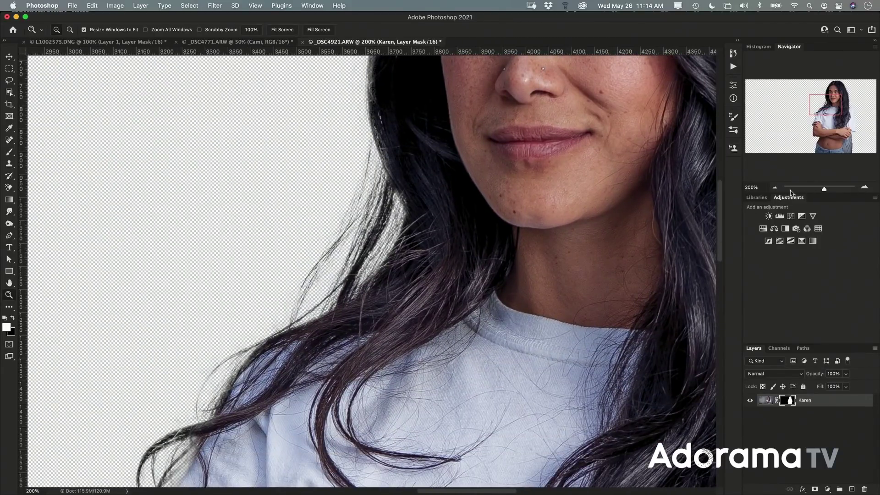
click(775, 188)
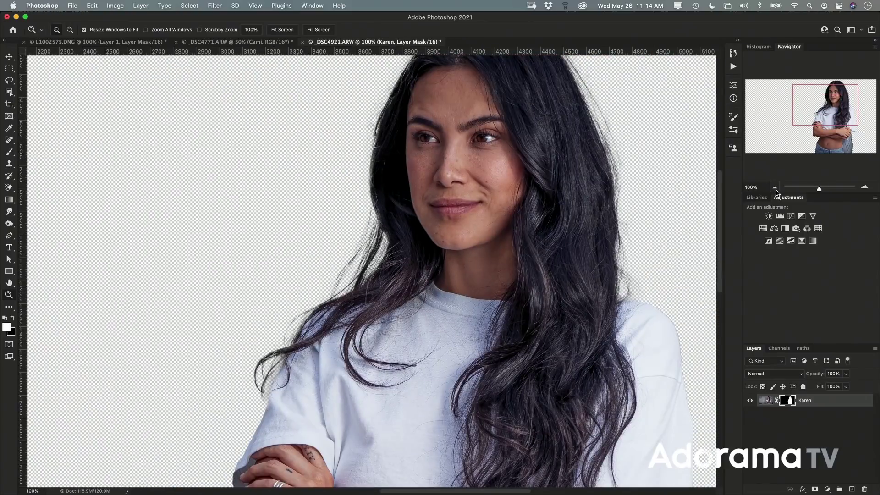
click(775, 188)
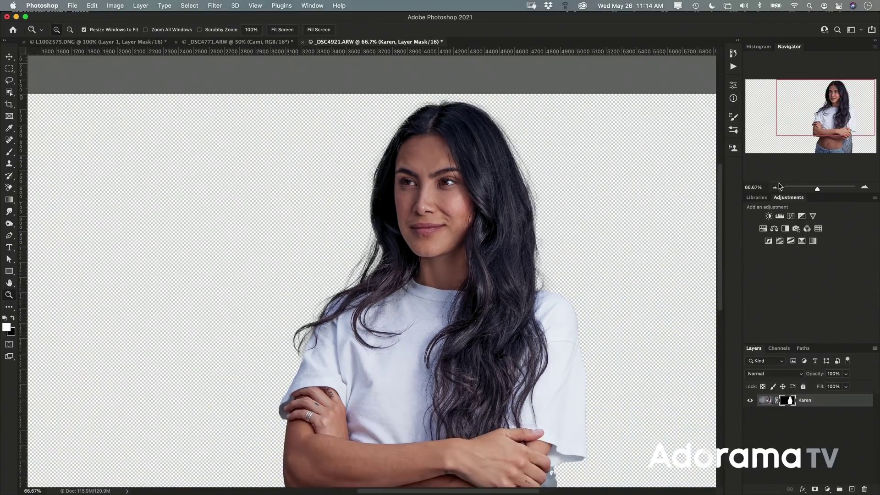
drag(807, 130, 830, 146)
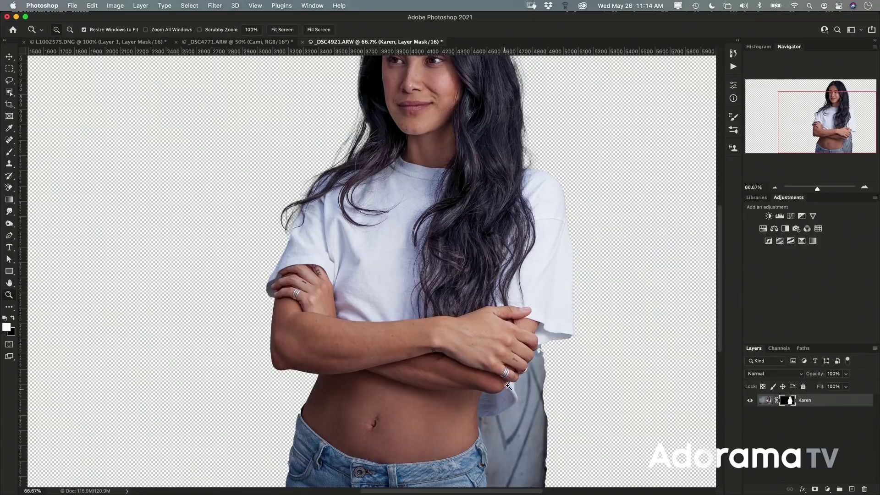
double_click(9, 283)
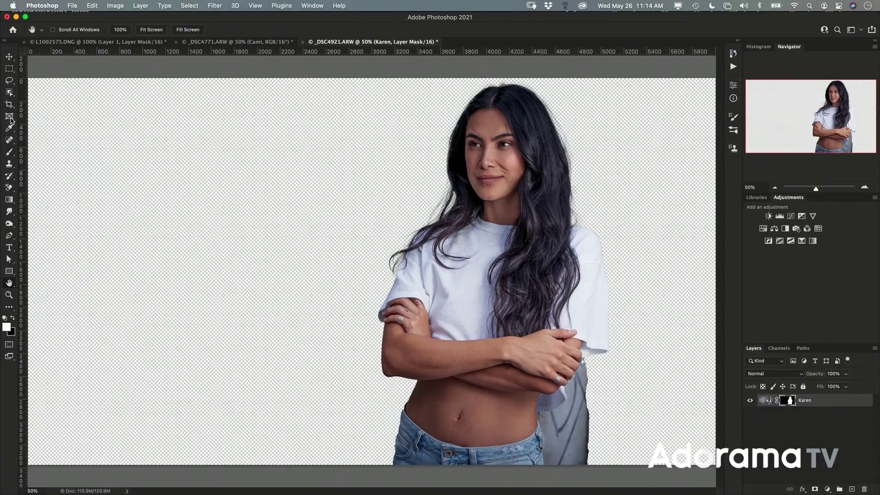
click(8, 94)
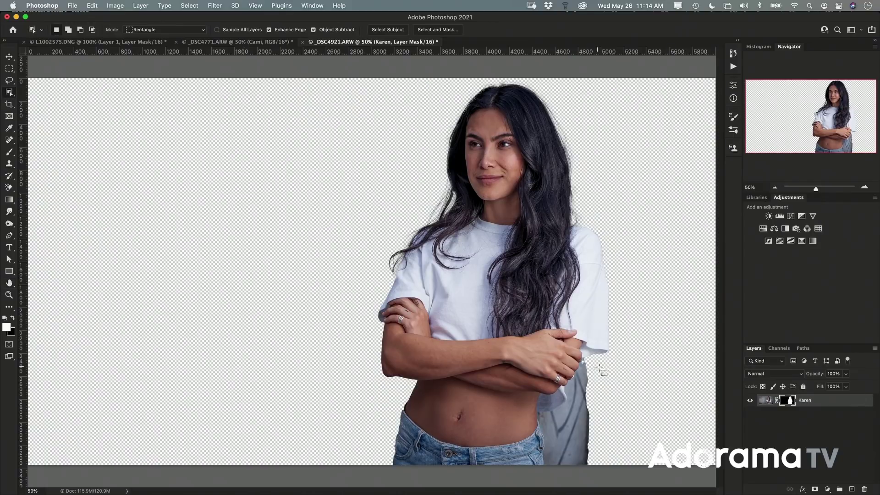
Mask out the grey fabric patch below her folded arms and clear the selection.
drag(601, 358, 526, 473)
key(BackSpace)
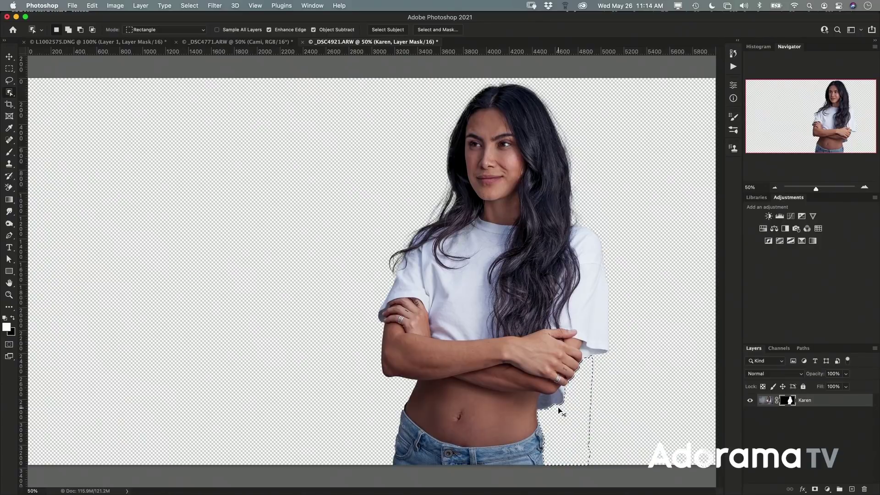
key(cmd+d)
key(b)
drag(589, 411, 586, 447)
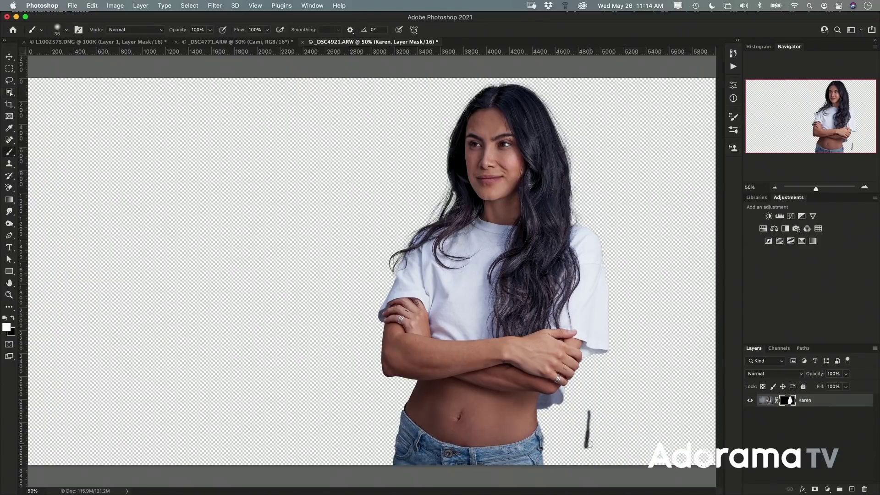
key(super+z)
key(x)
Add a pink (c97e7e) Solid Color fill layer beneath the Karen cutout, then switch to _DSC4771.ARW.
click(830, 489)
click(846, 286)
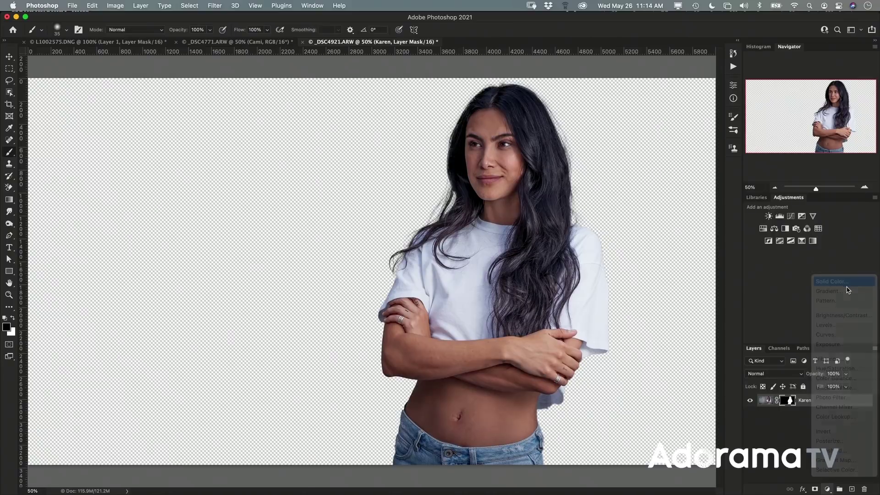
drag(112, 108, 67, 73)
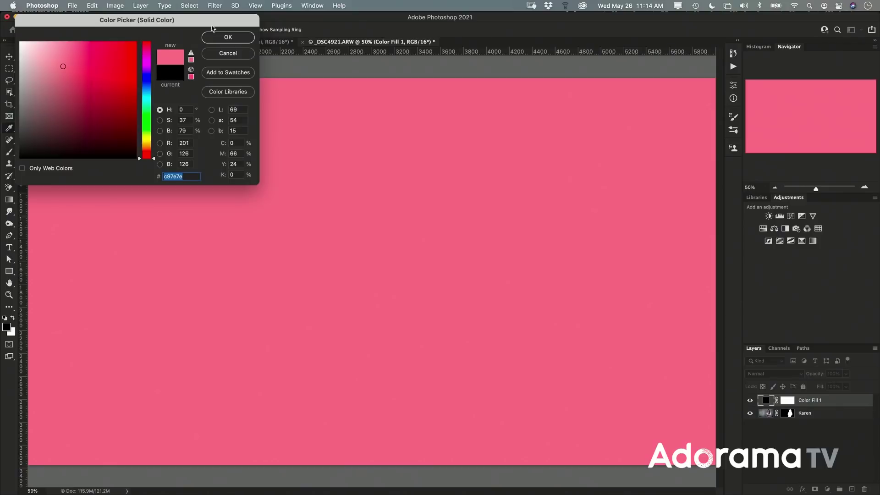
click(218, 40)
drag(777, 401, 783, 427)
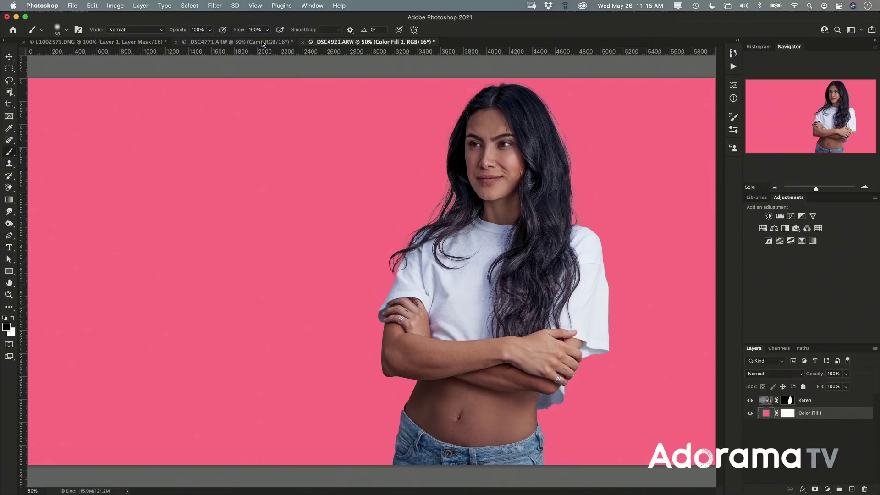
click(263, 43)
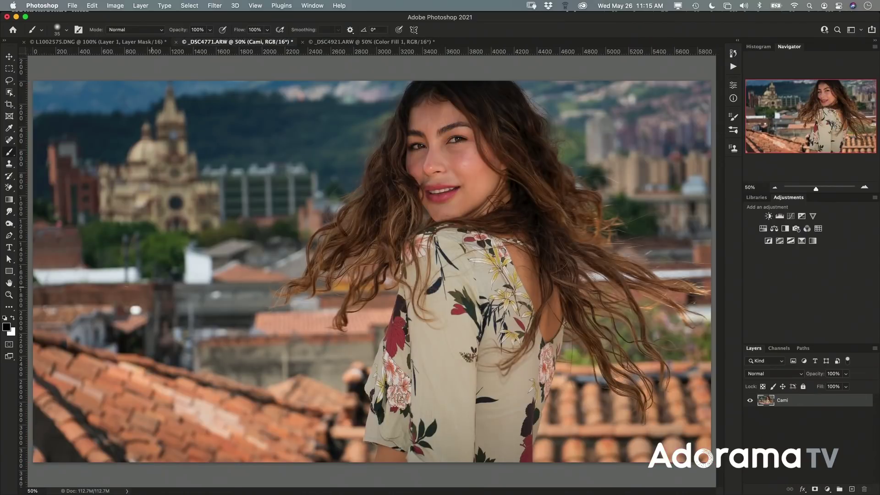
Inspect the rooftop portrait's flowing hair at 100%, fit the image to the window, and show the Cami layer's properties.
double_click(8, 294)
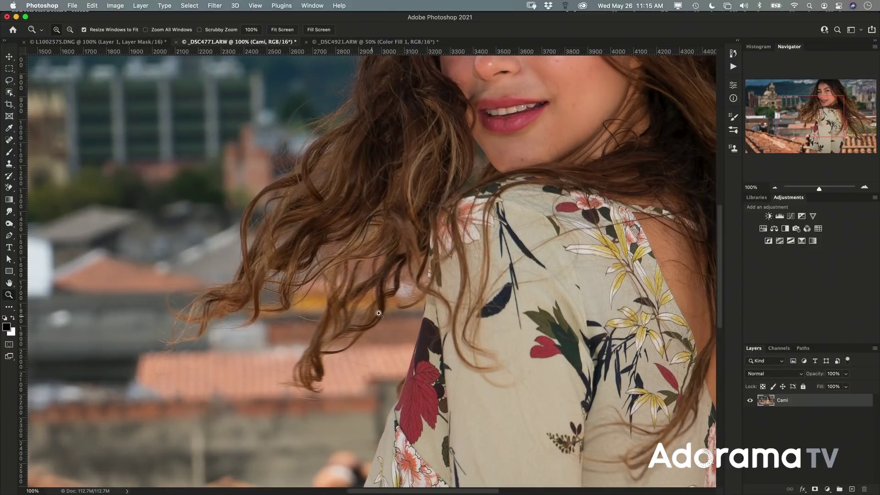
drag(811, 121, 843, 136)
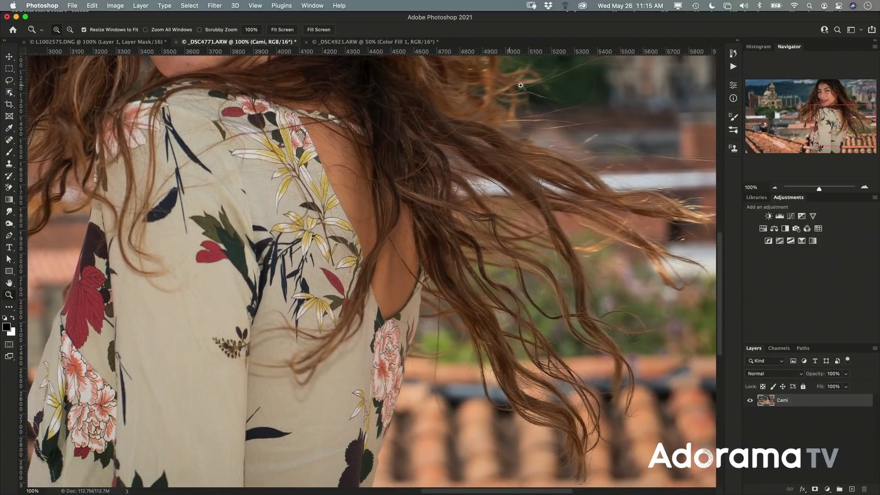
double_click(9, 283)
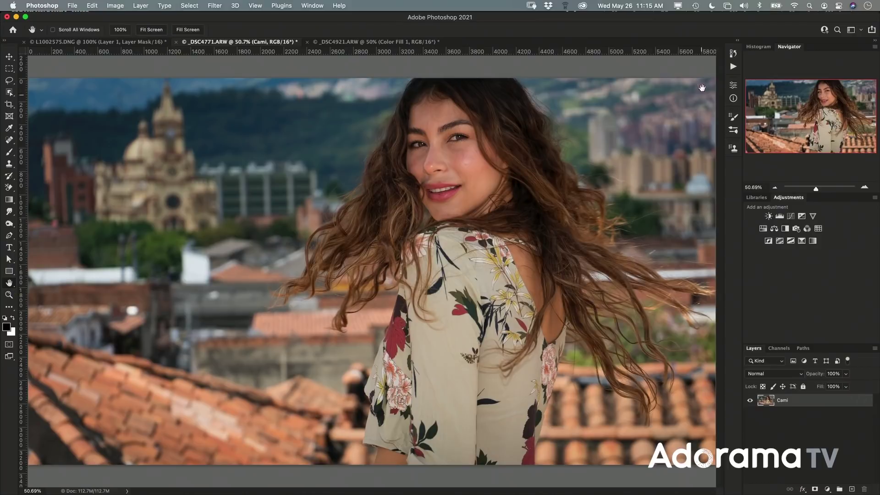
click(733, 86)
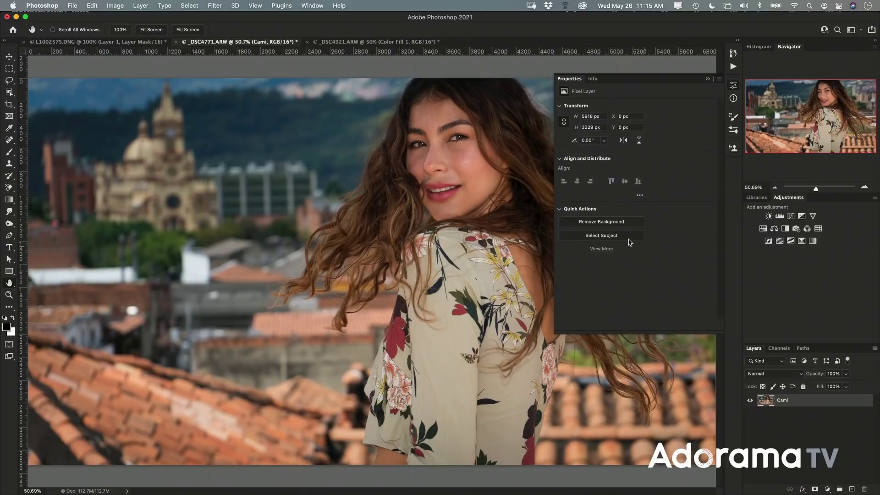
Apply the Remove Background quick action to the Cami layer, then close the Properties panel.
click(603, 223)
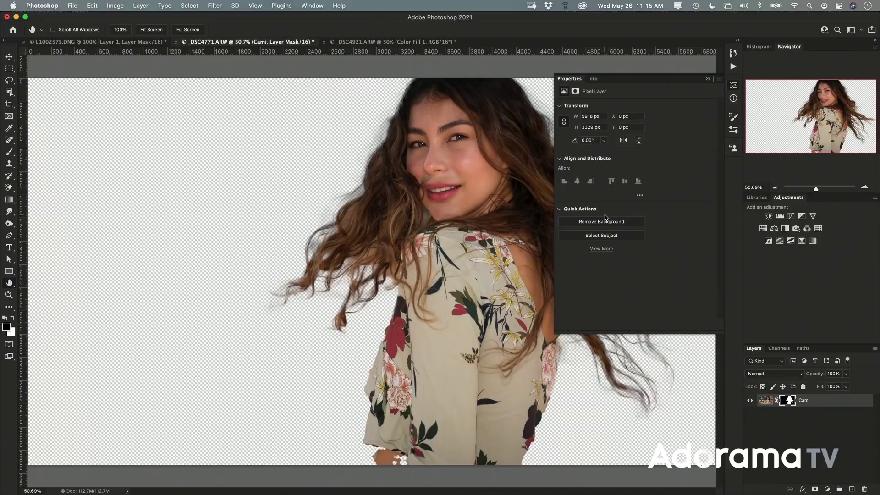
click(733, 86)
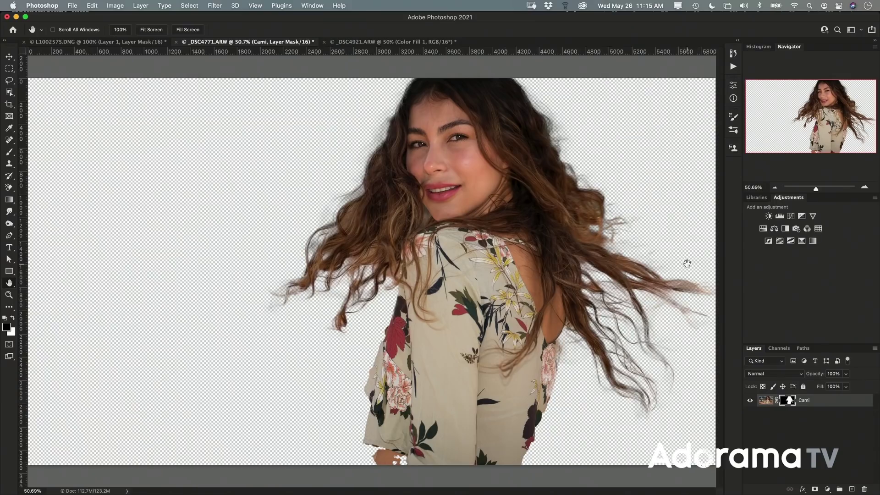
At 100% zoom, paint white on the Cami layer mask to restore her hand below the blouse hem.
double_click(9, 295)
drag(799, 127, 804, 143)
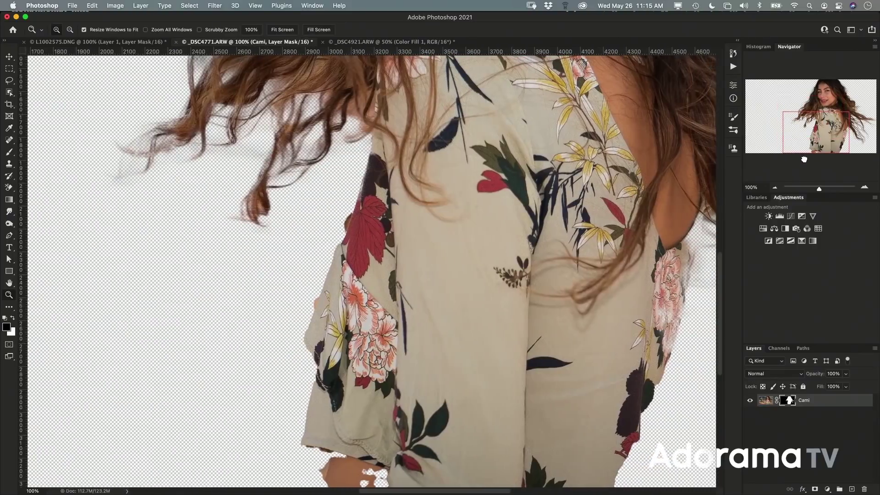
drag(480, 314, 466, 220)
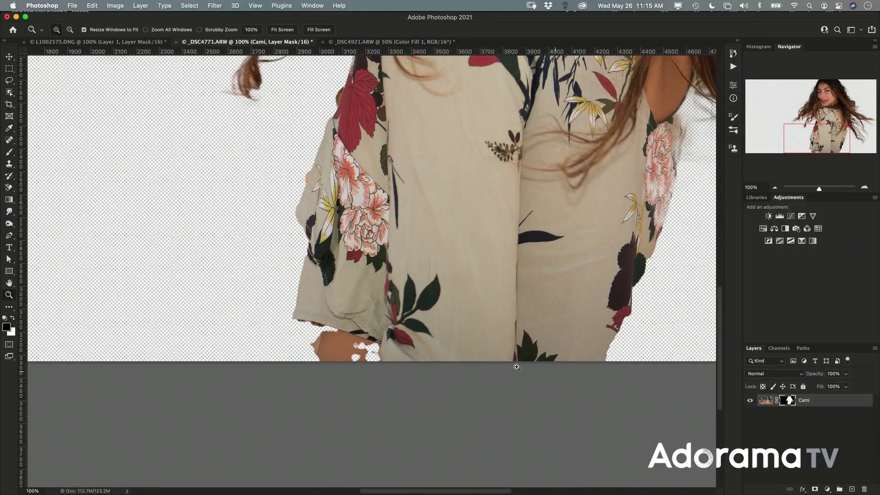
key(b)
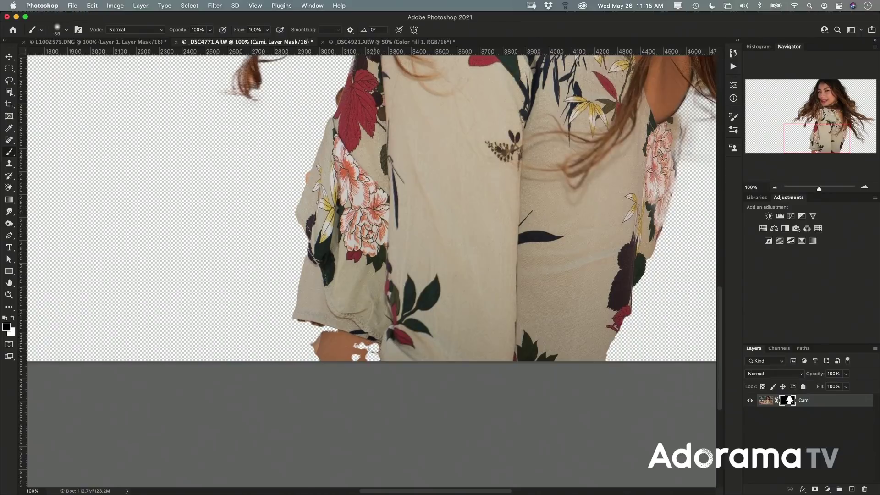
key(x)
drag(373, 352, 376, 353)
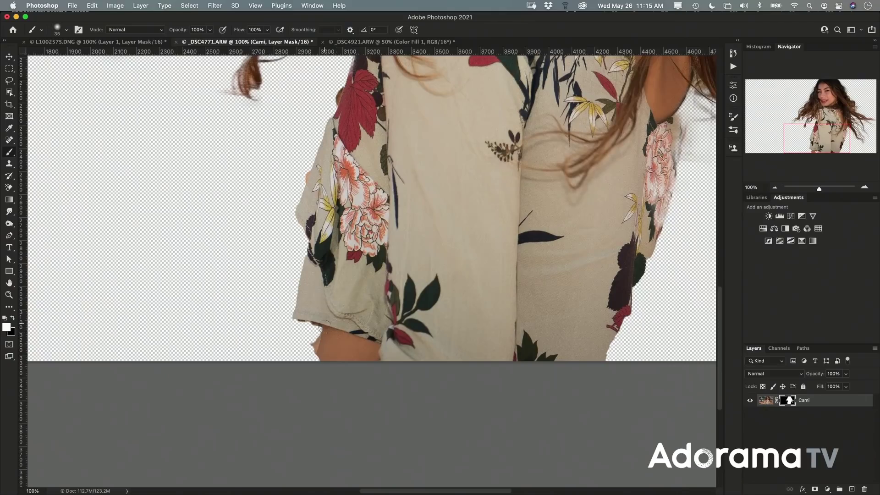
key(x)
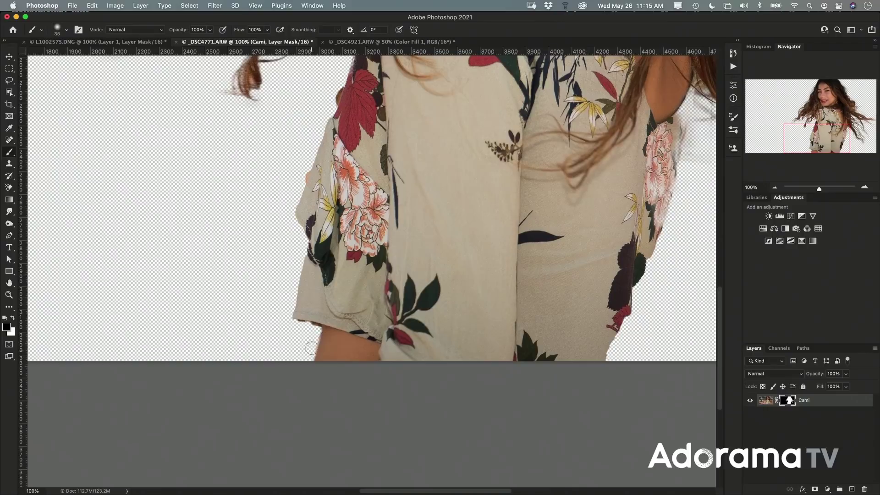